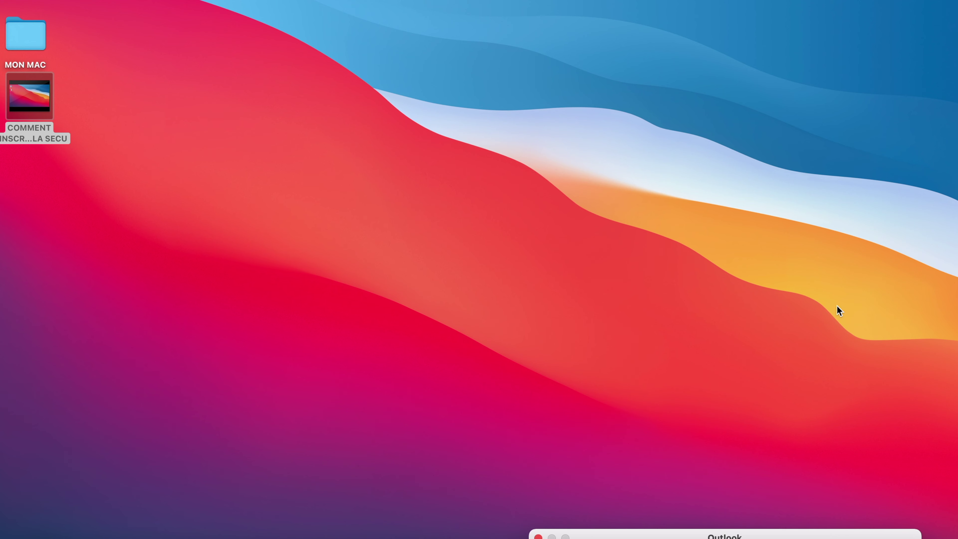
Launch Brave Browser from the Dock to a new tab page with ad-blocking stats
left_click(839, 304)
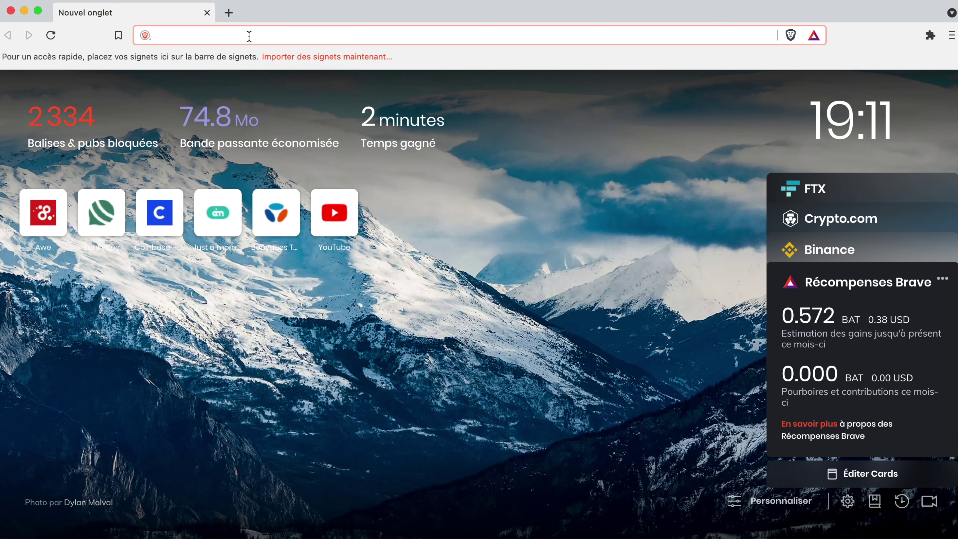
Go to the ENT univ-poitiers.fr portal via the 'en' autocomplete suggestion and sign in
type("en")
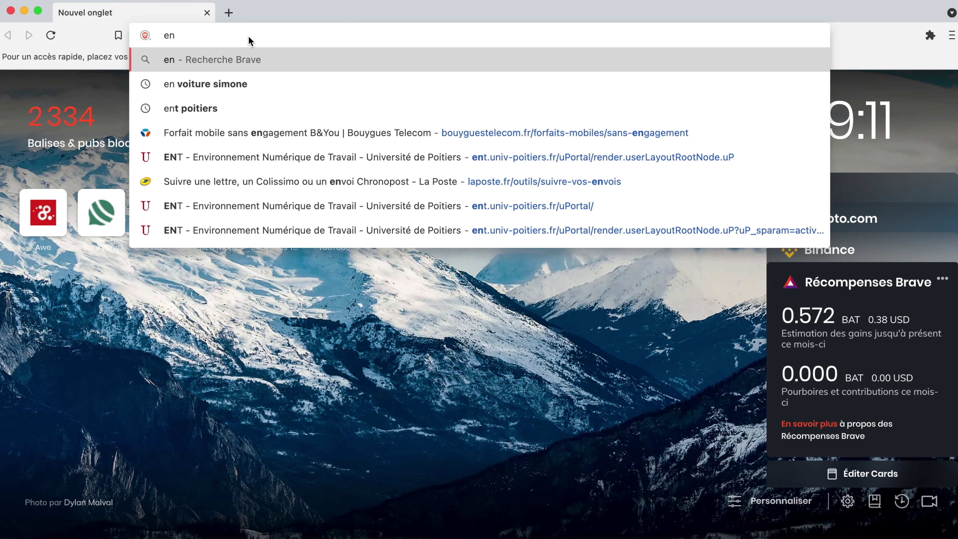
left_click(217, 156)
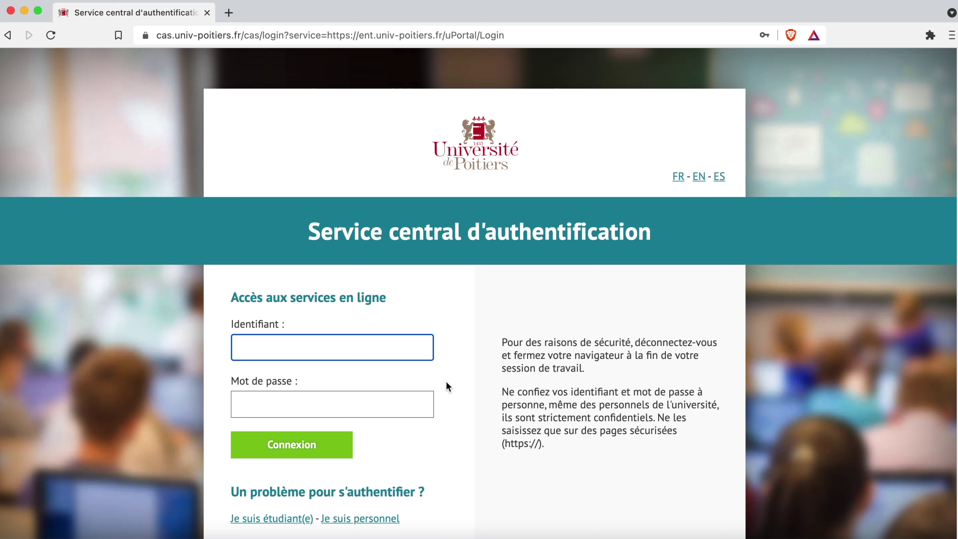
left_click(291, 442)
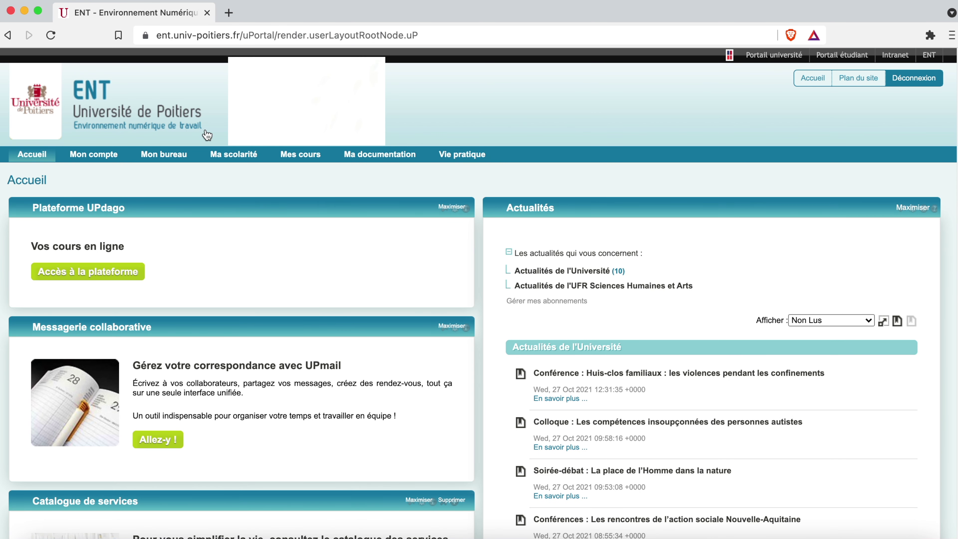
mouse_move(462, 154)
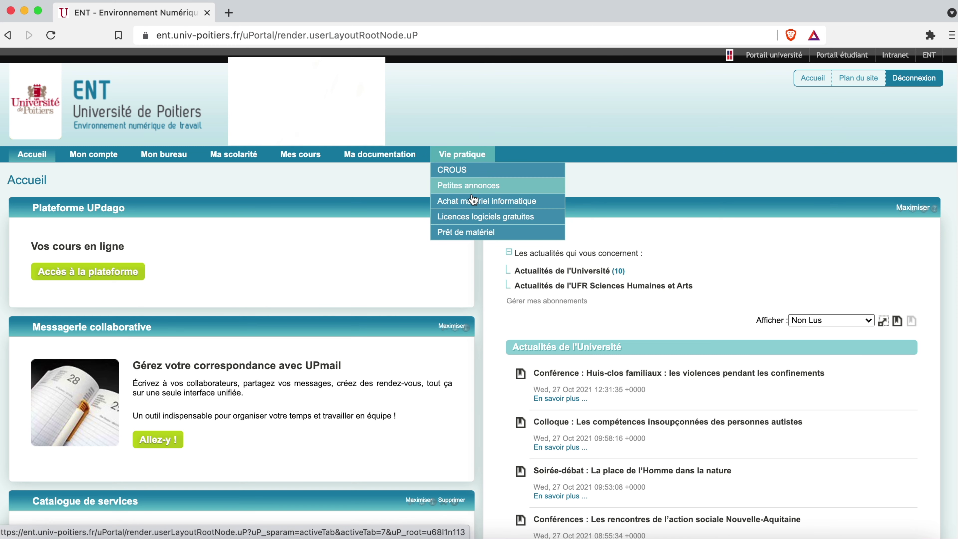
Open 'Licences logiciels gratuites' and scroll through the Microsoft Office, Mathematica and SAS entries
left_click(477, 219)
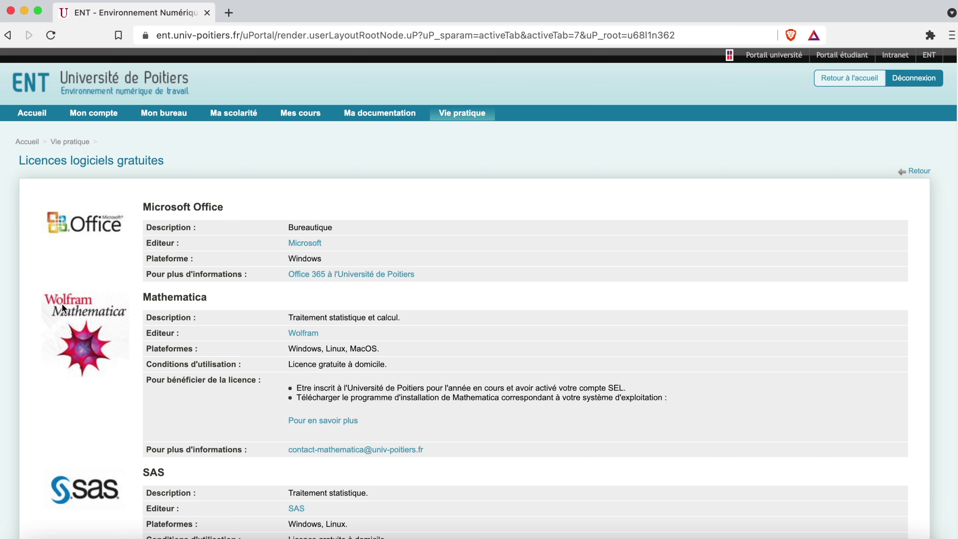
scroll(167, 372, "down", 5)
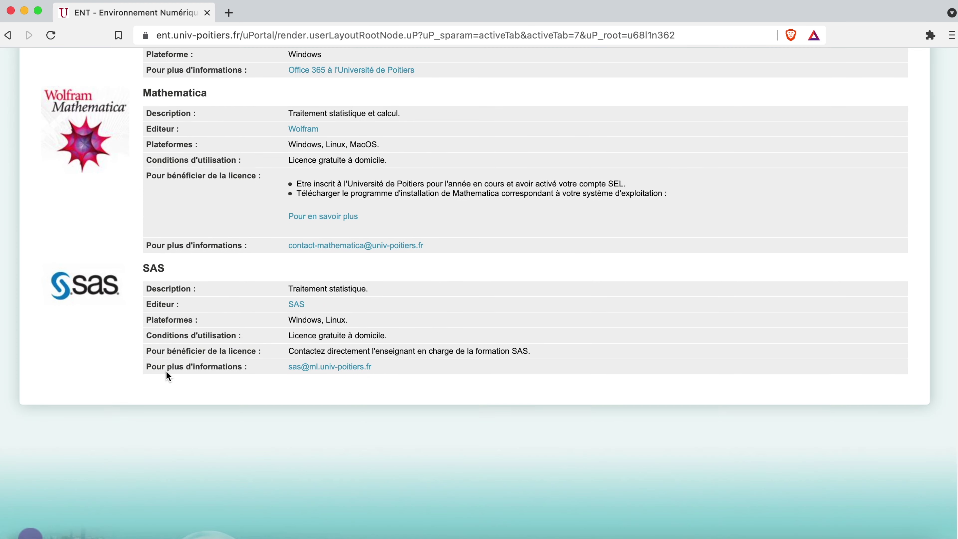
scroll(423, 379, "down", 1)
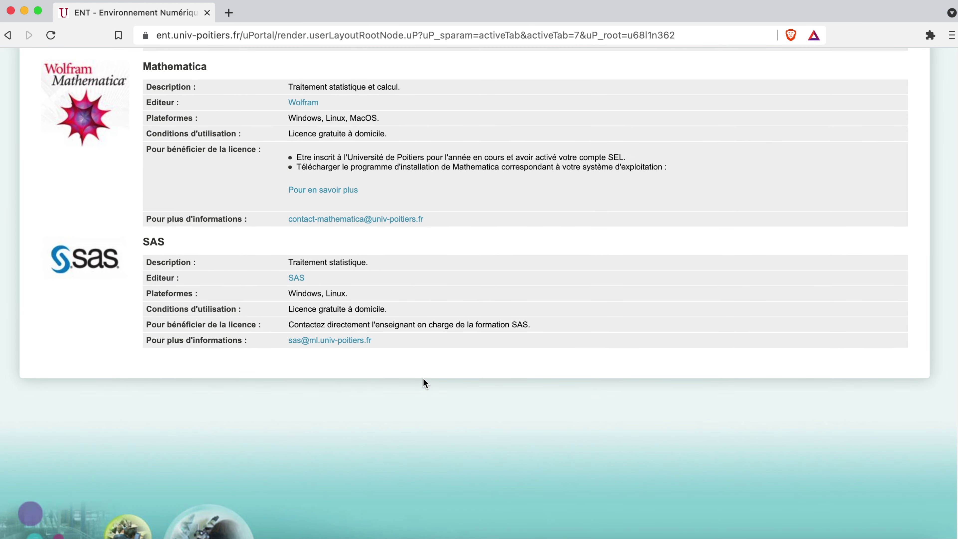
scroll(432, 322, "down", 4)
scroll(430, 324, "up", 10)
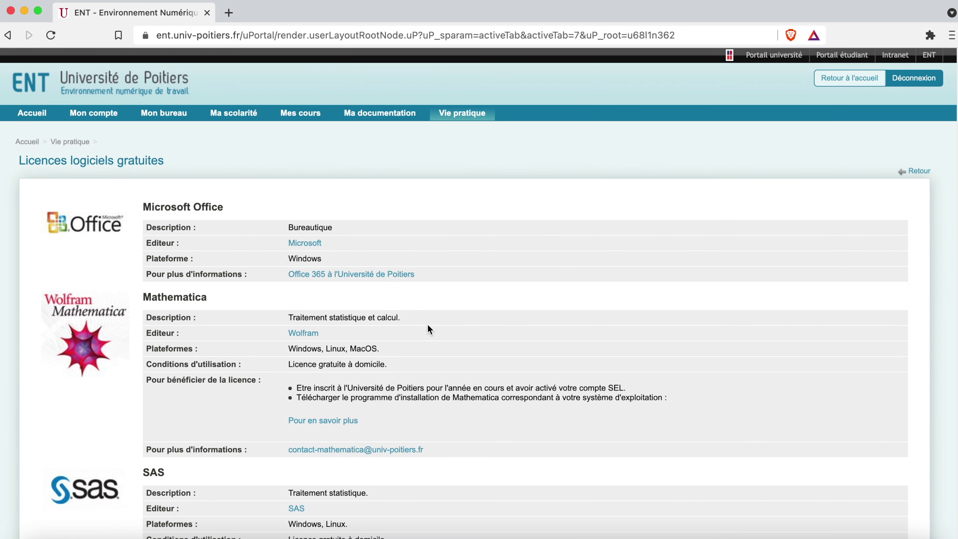
Open the 'Office 365 à l'Université de Poitiers' page in a new tab and switch to it
left_click(340, 274)
key("ctrl+shift+Tab")
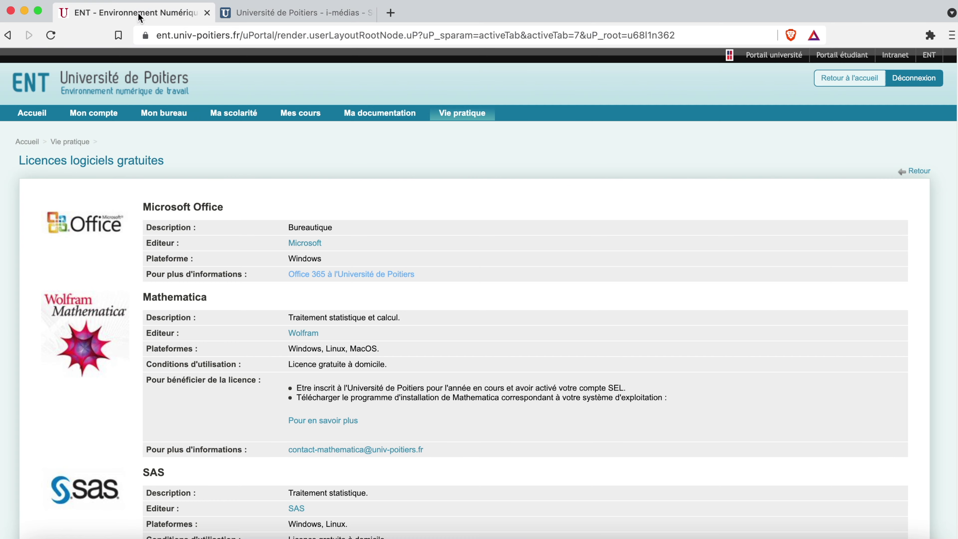
left_click(333, 274)
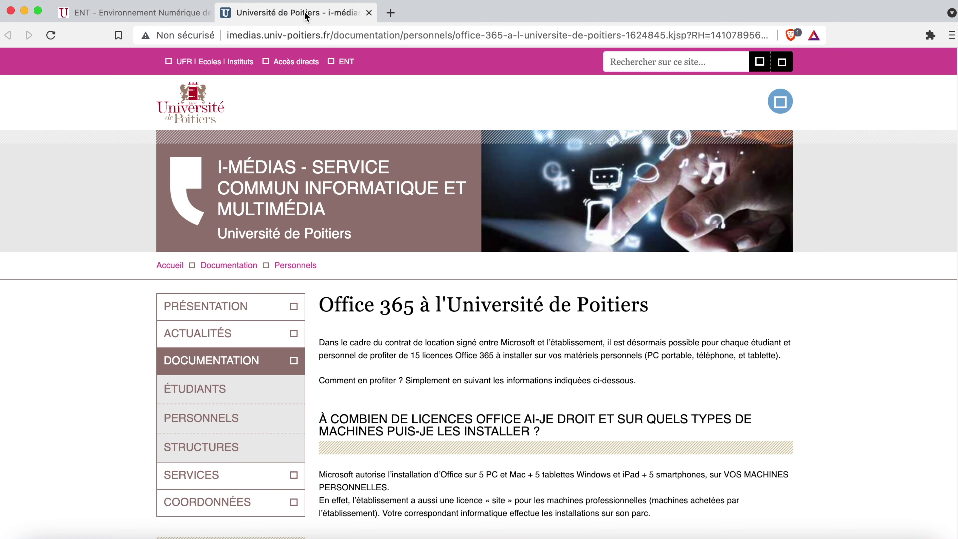
Scroll down the page and follow the microsoft.com Office 365 Éducation link
scroll(581, 354, "down", 5)
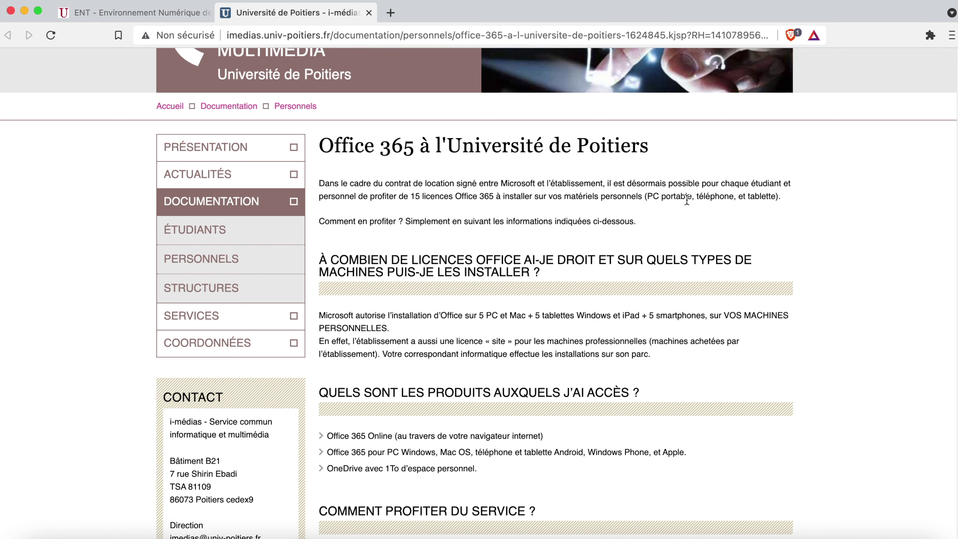
scroll(524, 339, "down", 2)
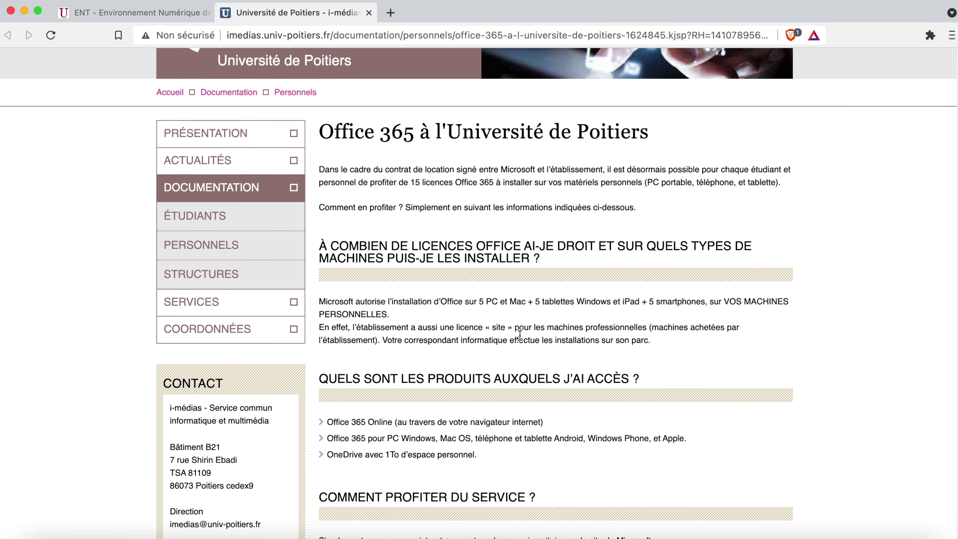
scroll(554, 348, "down", 1)
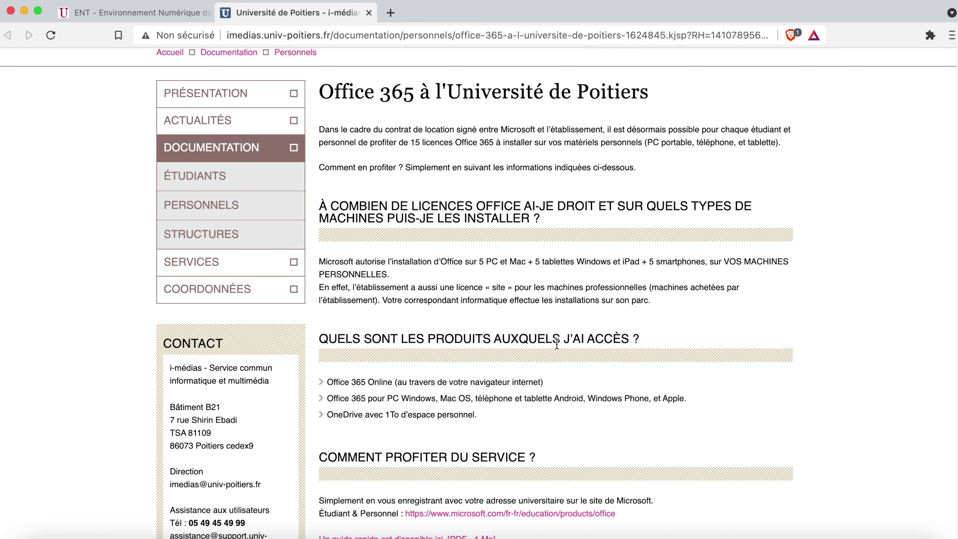
scroll(616, 382, "down", 2)
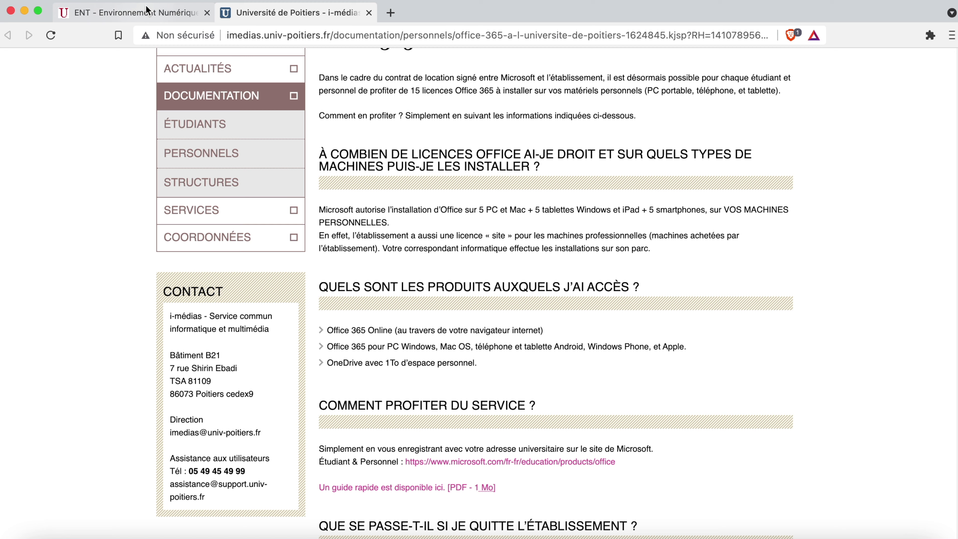
left_click(515, 462)
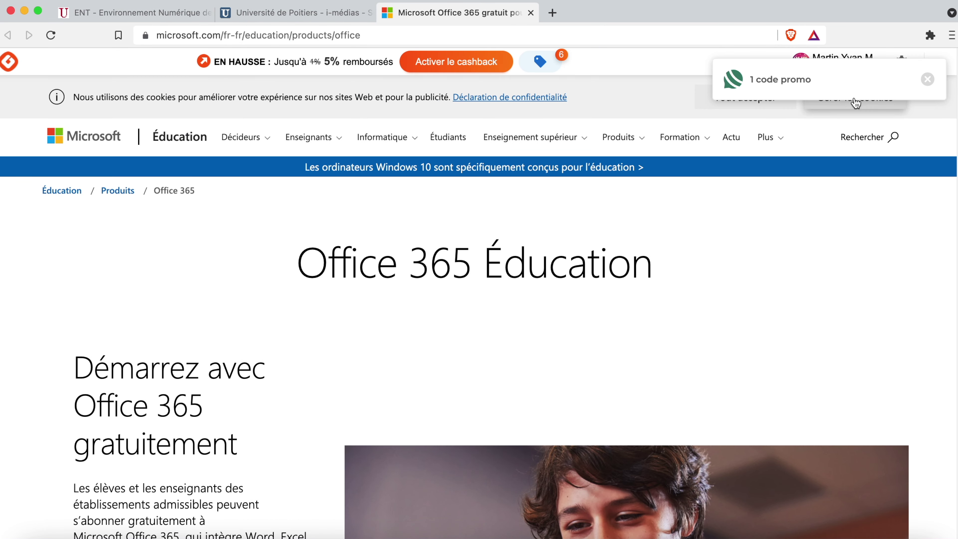
Dismiss the promo-code and iGraal cashback popups, then confirm the existing Office 365 Éducation licence
left_click(928, 80)
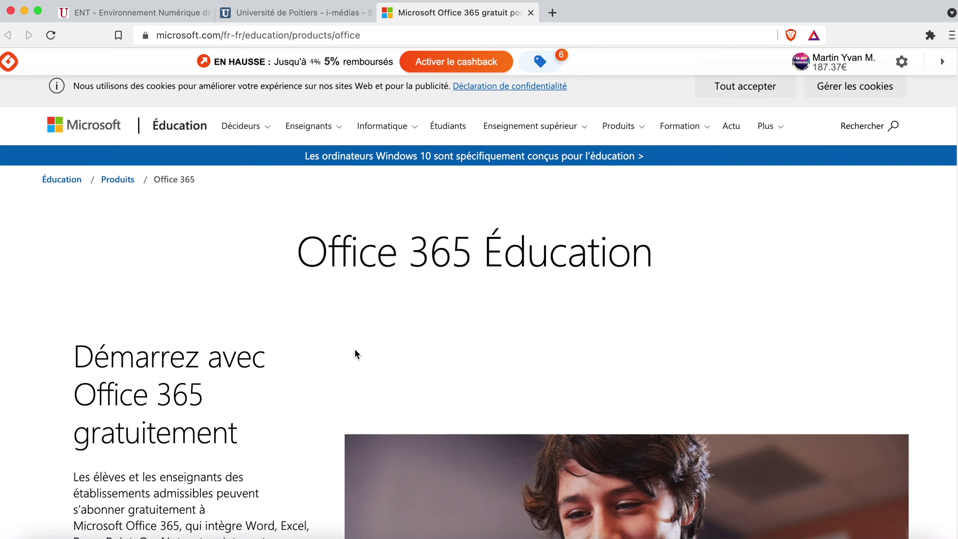
scroll(317, 354, "down", 3)
scroll(316, 357, "down", 2)
scroll(315, 364, "down", 10)
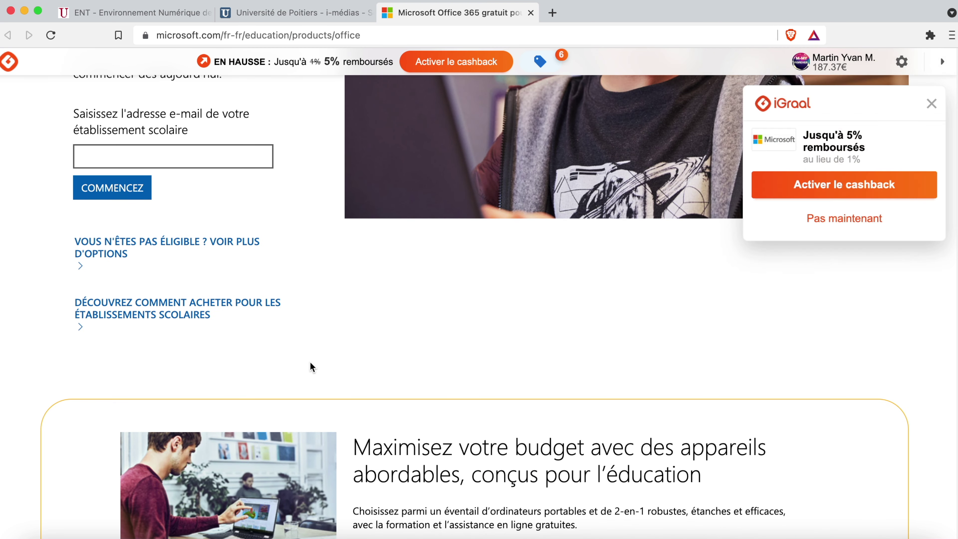
left_click(937, 113)
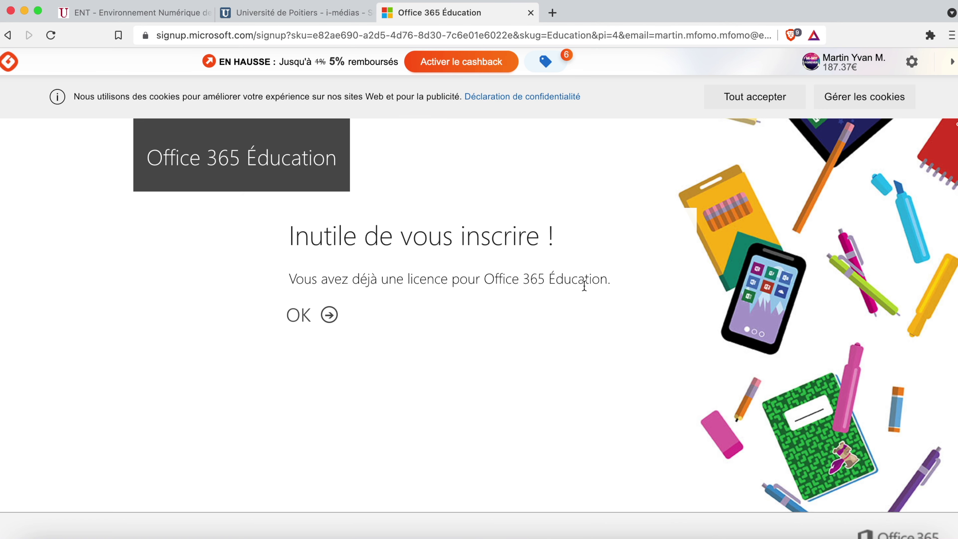
left_click(305, 321)
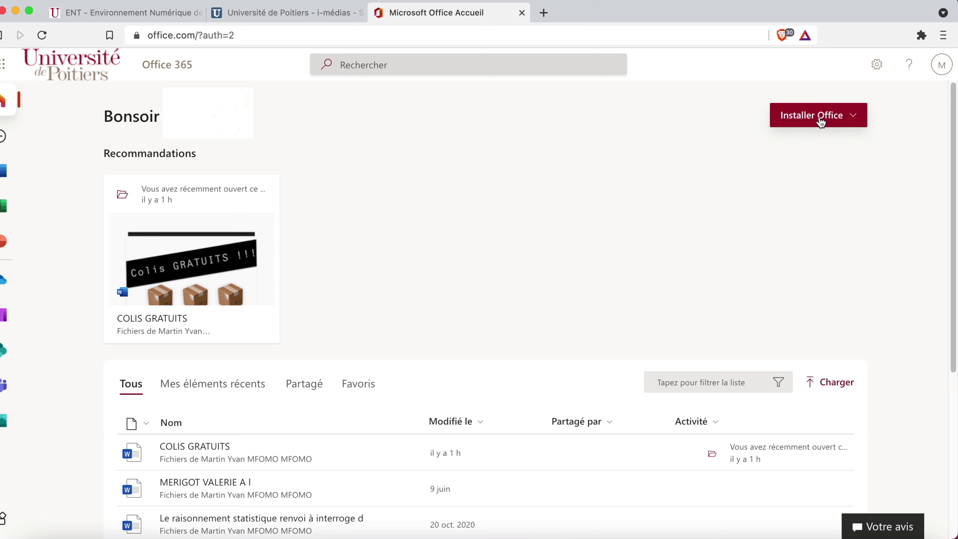
Show the Office 365 apps installation choices, then minimise the Brave window
left_click(843, 123)
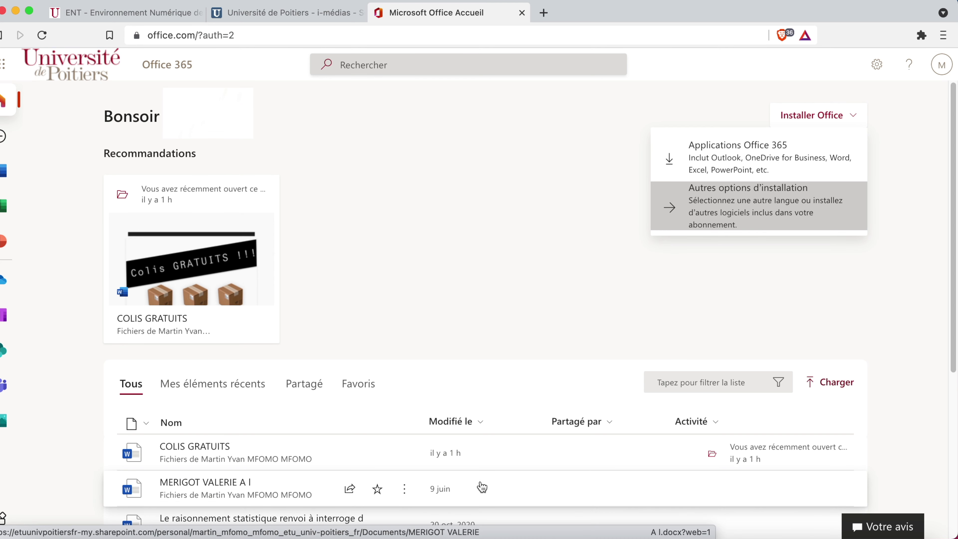
left_click(16, 12)
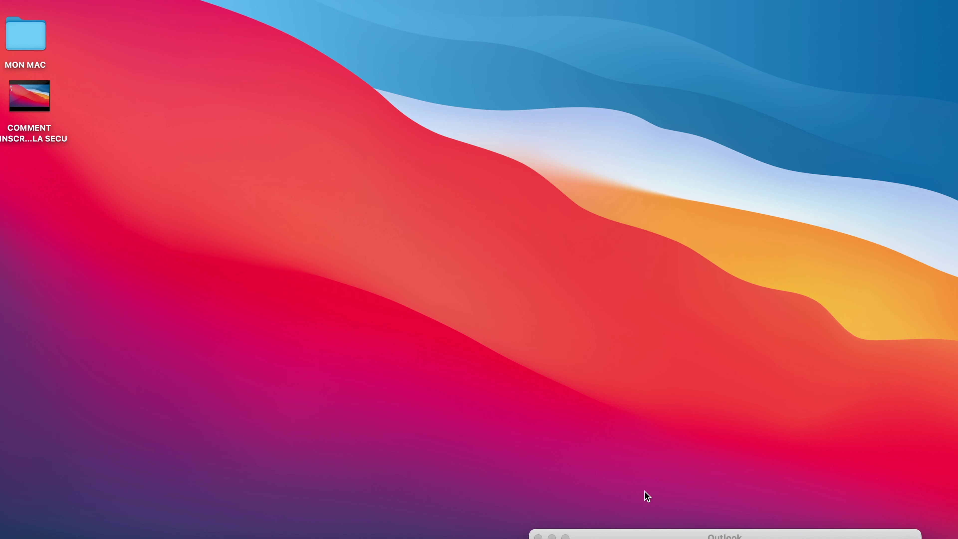
Move the Outlook privacy window up and launch Microsoft Word from Launchpad's second page
left_click_drag(749, 536, 555, 28)
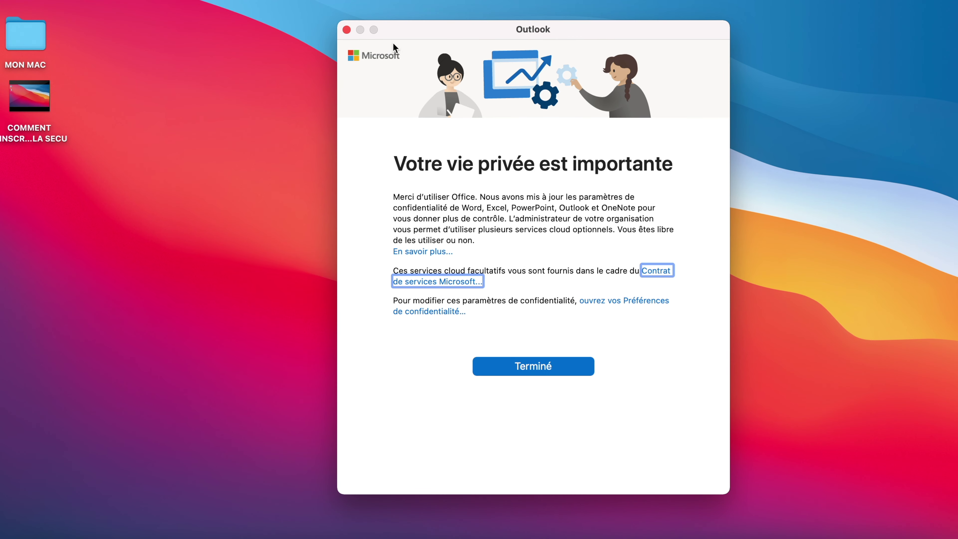
left_click(74, 530)
left_click_drag(926, 278, 482, 288)
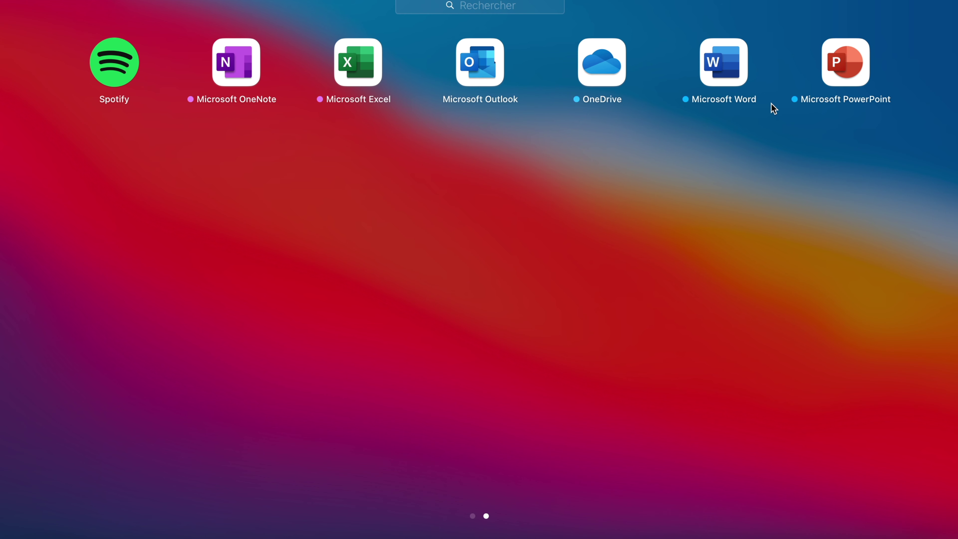
left_click(725, 73)
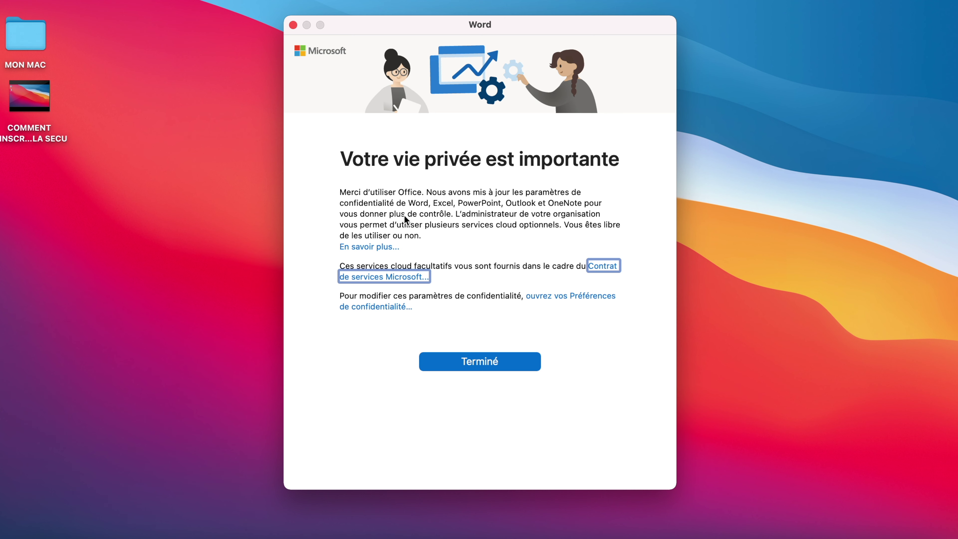
Dismiss Word's privacy notice and welcome screen, opening a blank Document1
left_click(499, 362)
left_click(497, 369)
double_click(210, 150)
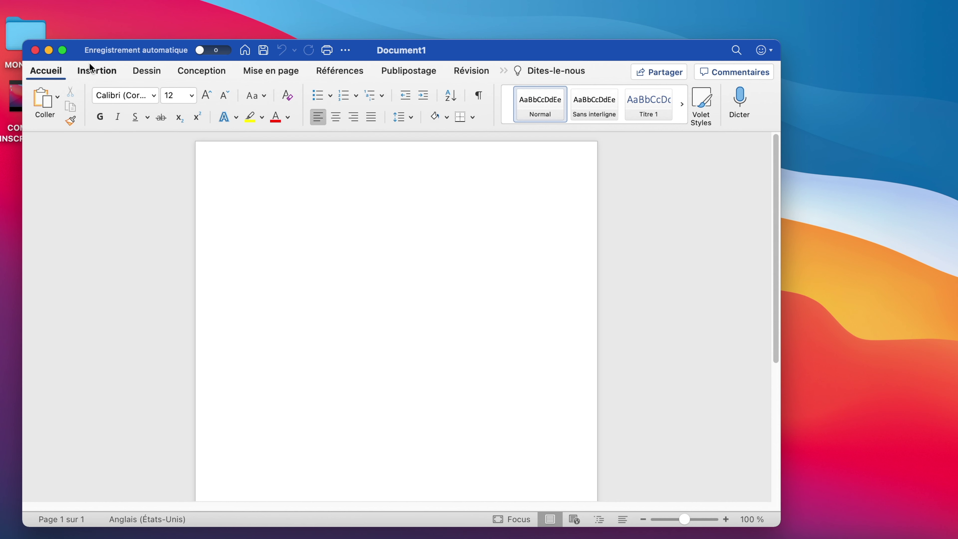
Scroll the blank document and browse the ribbon tabs up to Mise en page
scroll(620, 186, "down", 1)
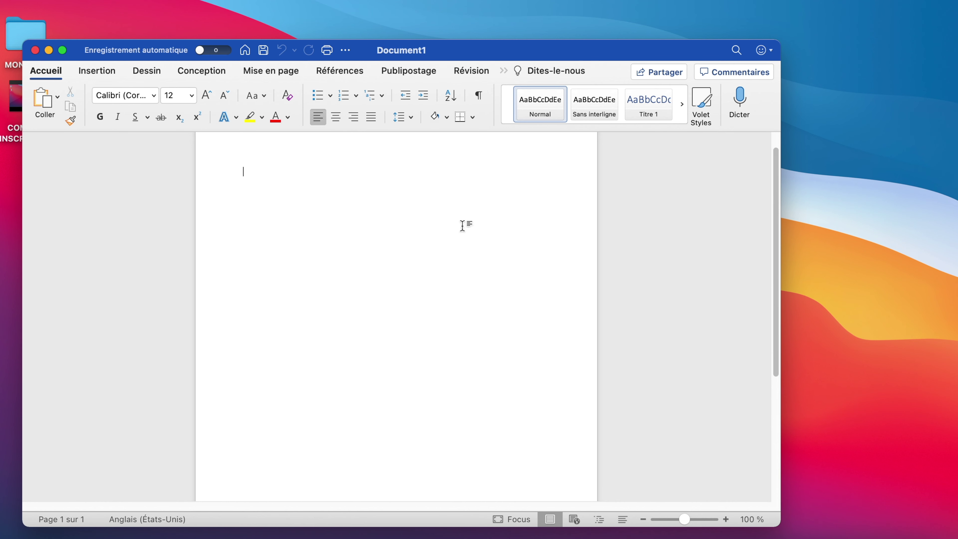
scroll(427, 265, "up", 1)
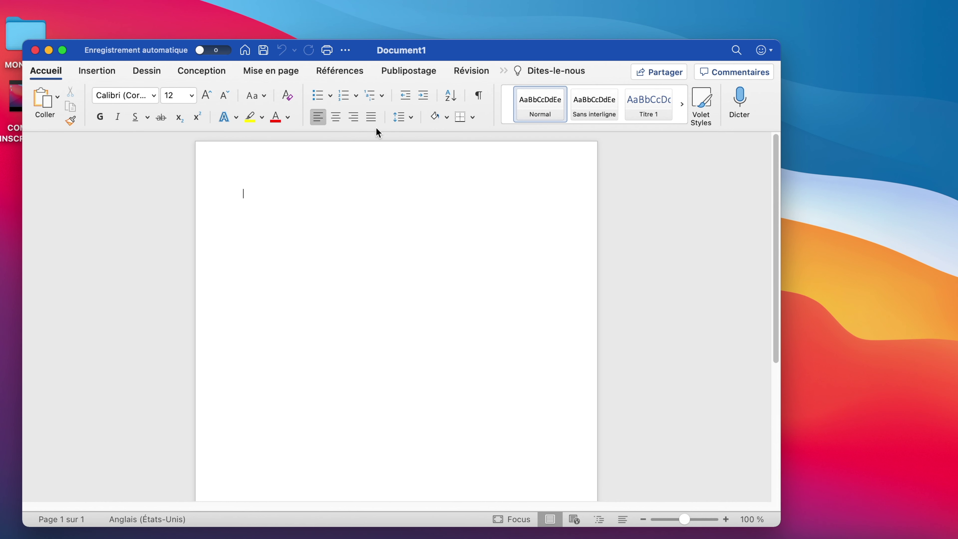
scroll(432, 189, "down", 1)
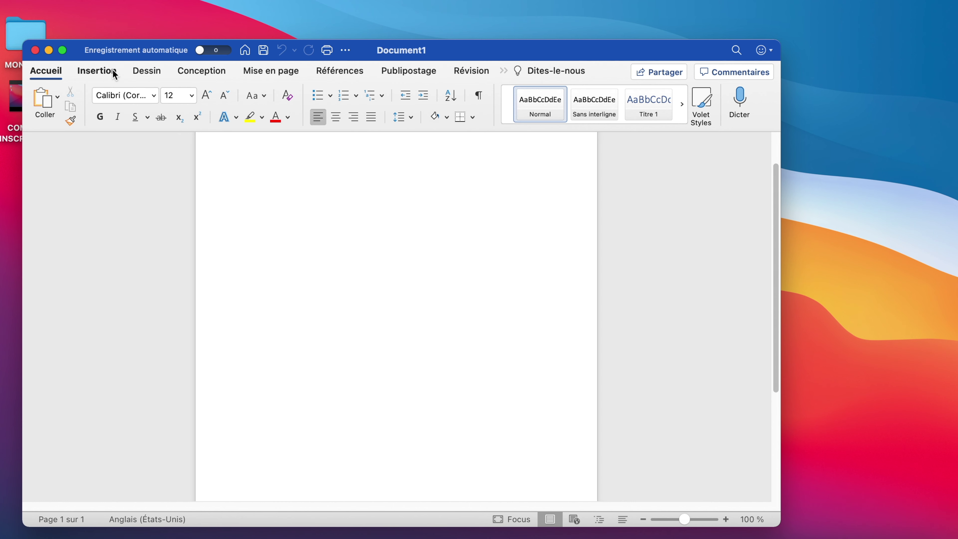
left_click(147, 70)
left_click(201, 71)
left_click(284, 71)
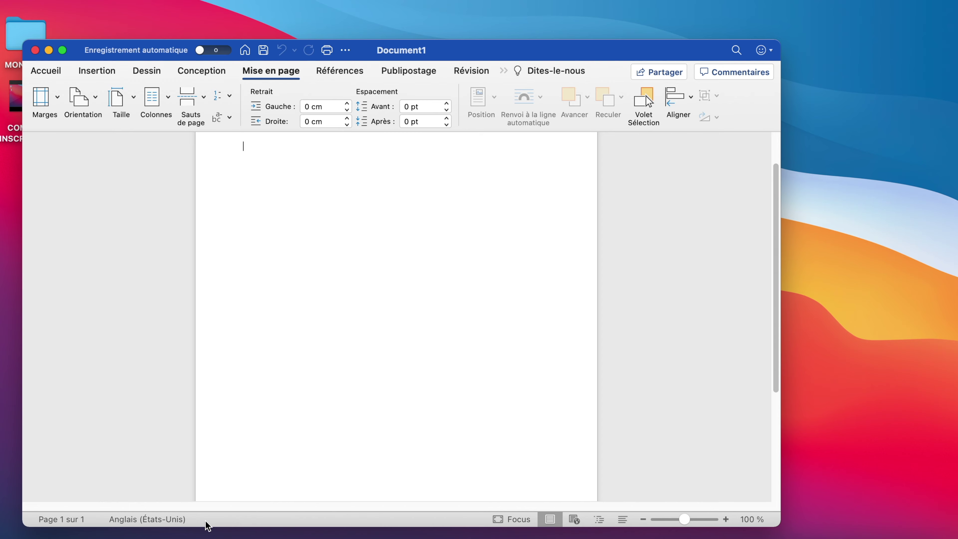
Launch Microsoft PowerPoint from Launchpad and close the Word document window
left_click(73, 532)
left_click(837, 71)
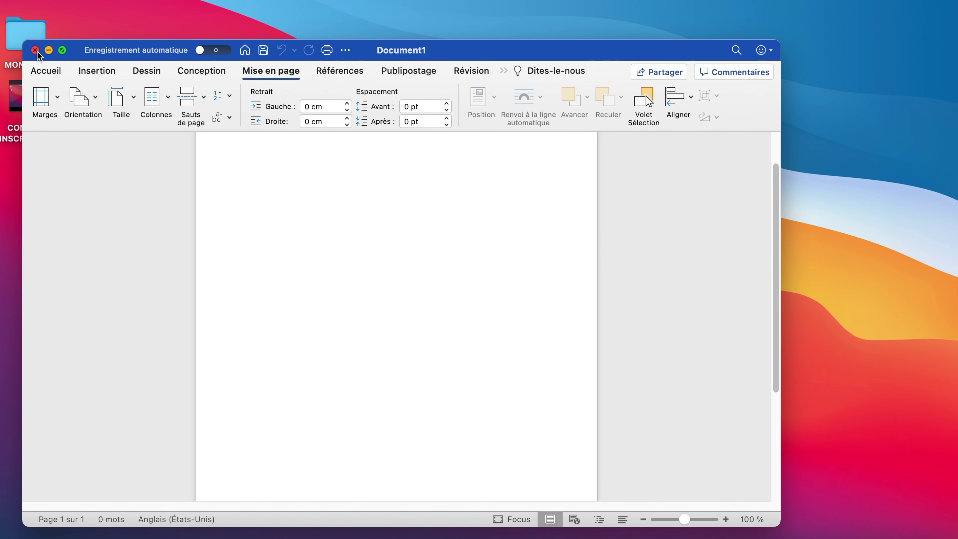
left_click(36, 50)
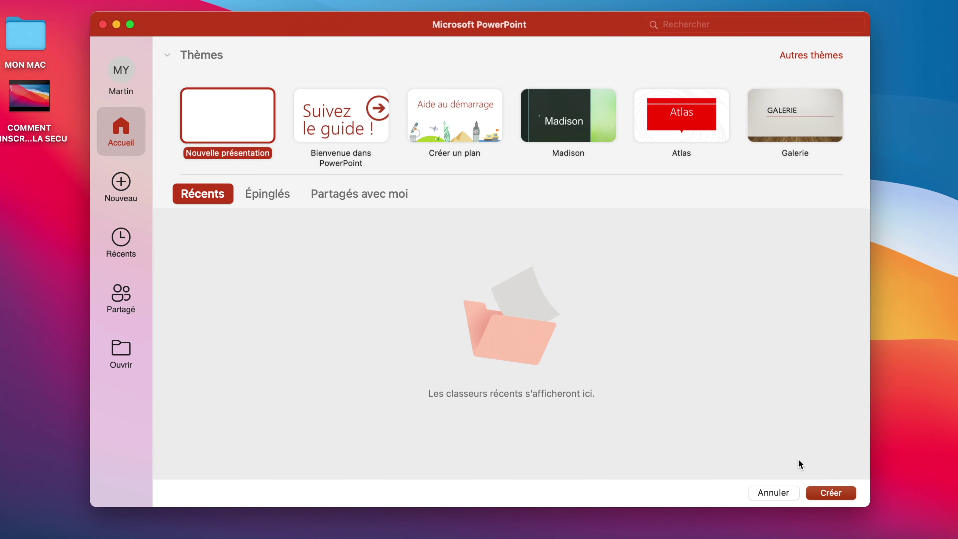
Create a blank Présentation1 in PowerPoint and get Excel past its welcome screen
key("Return")
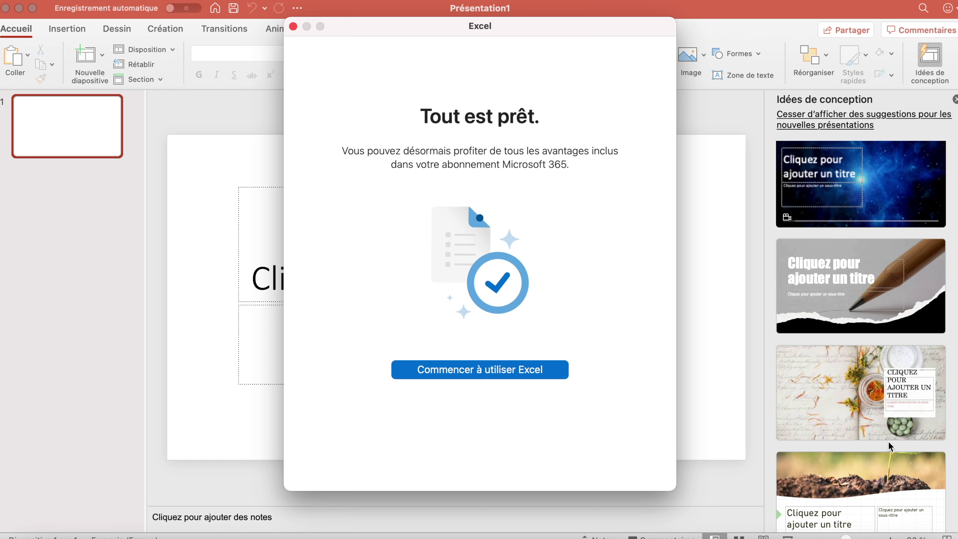
left_click(529, 372)
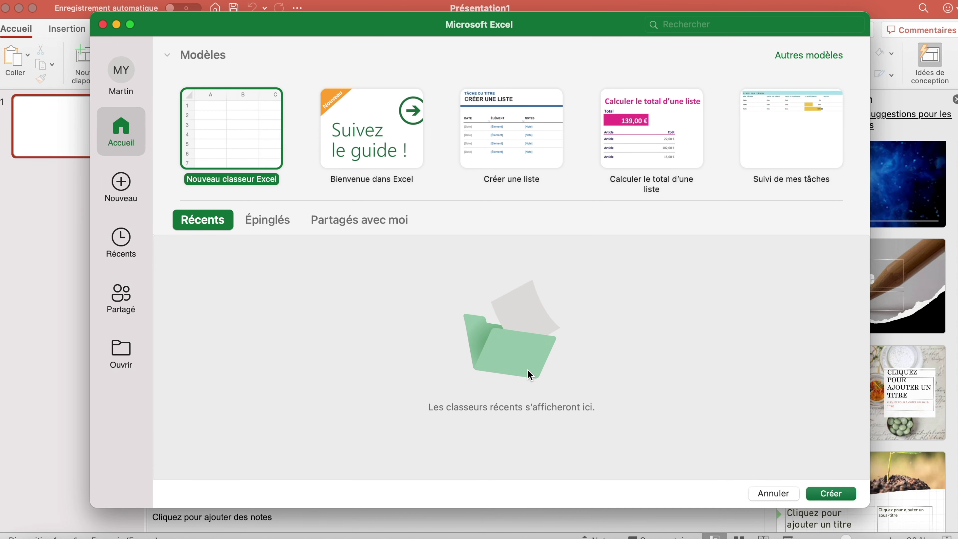